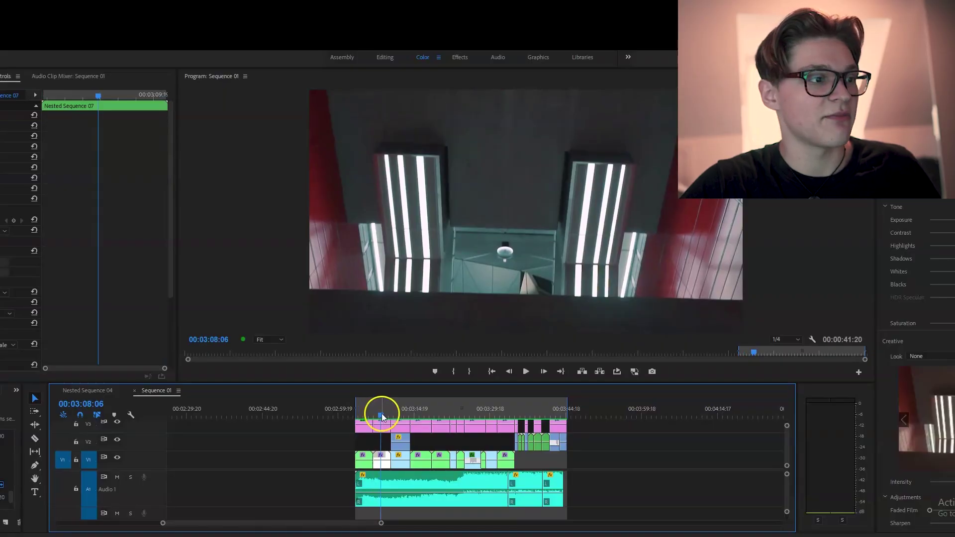
Step: Scrub and play through Sequence 01's graded night-city clips over the Hyper - Spoiler.mp3 track
drag(381, 415, 364, 419)
key(space)
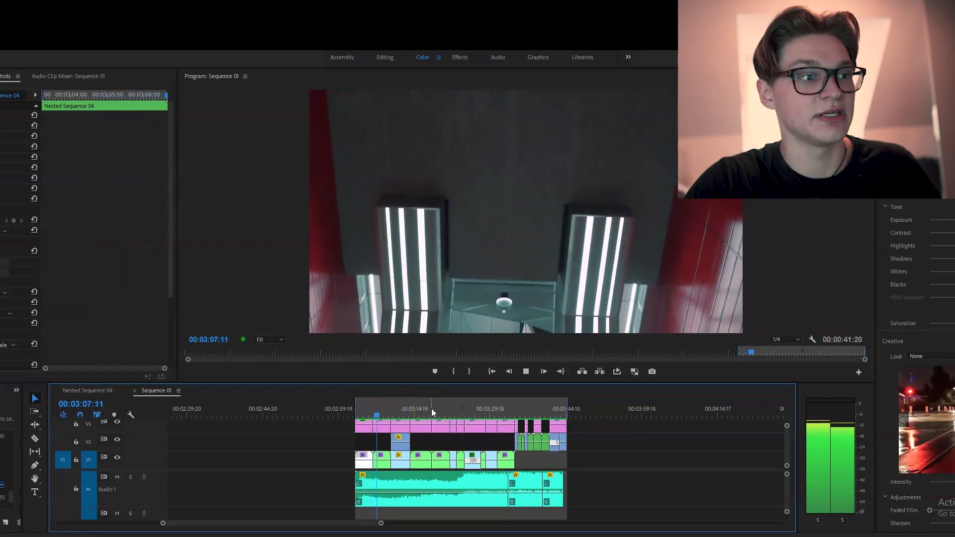
click(423, 409)
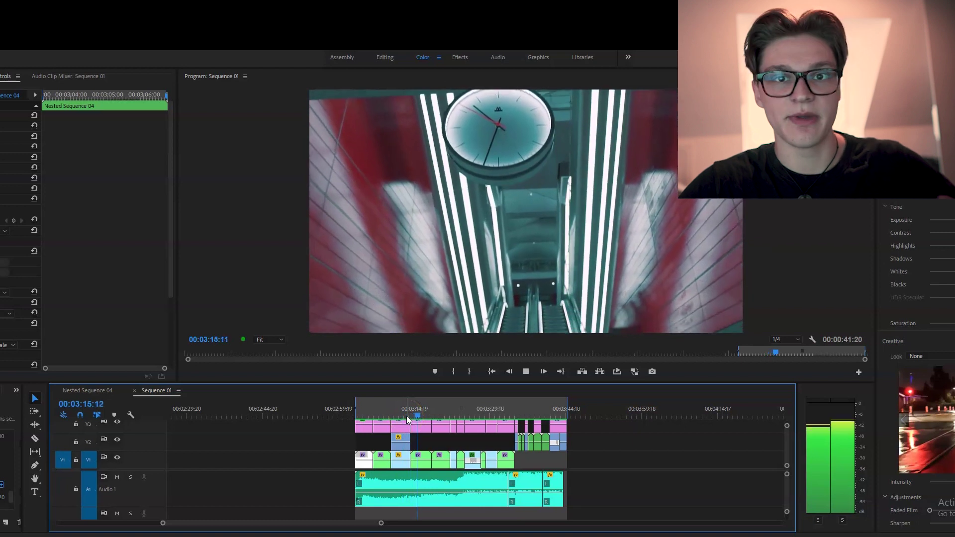
click(420, 413)
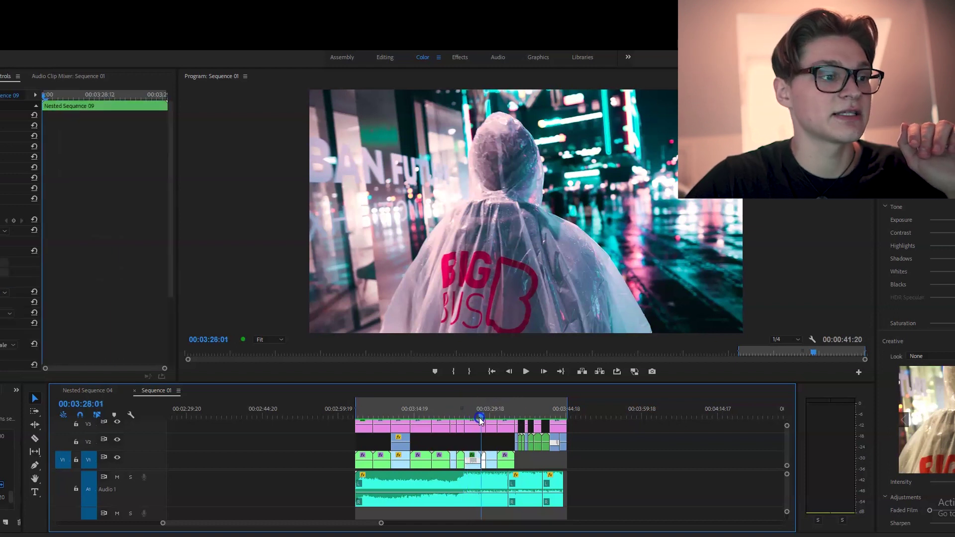
drag(481, 420, 432, 419)
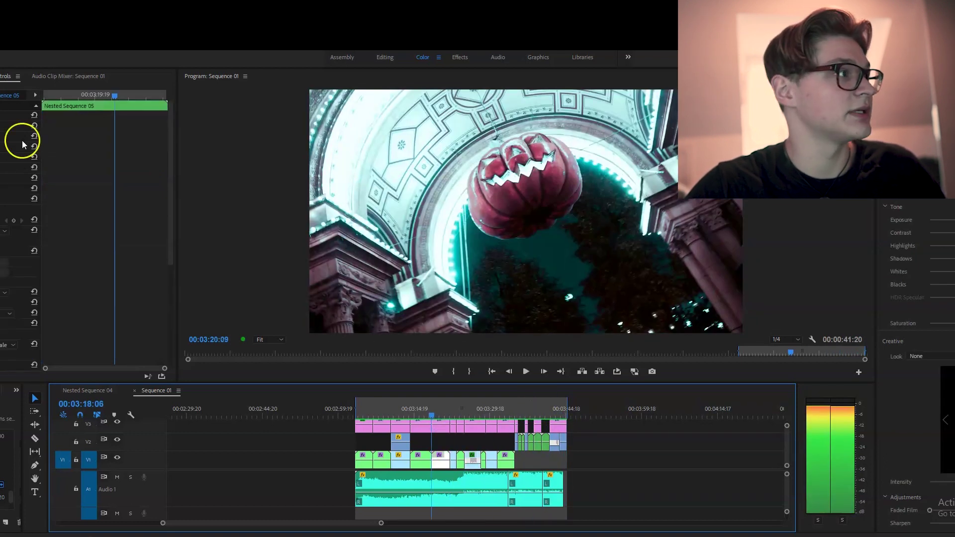
Step: Export Sequence 01 as H.264 Cyber data mosh.mp4 at CBR 62.50 Mbps, then minimise Premiere
key(ctrl+m)
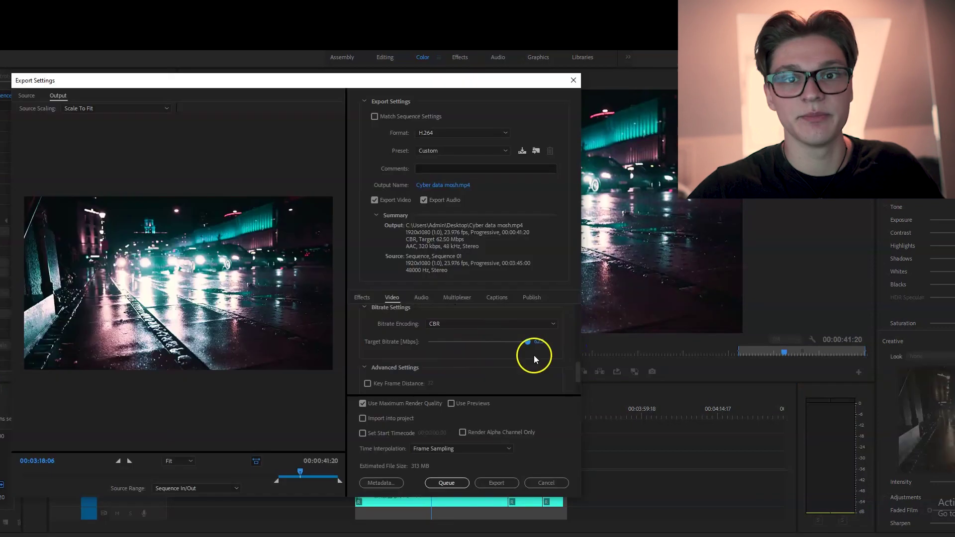
scroll(531, 348, down, 3)
scroll(408, 339, up, 3)
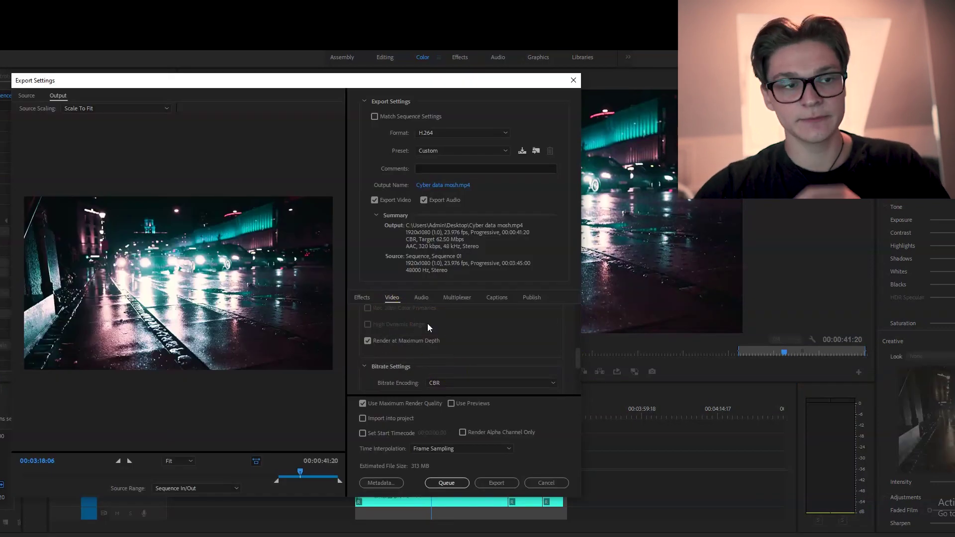
click(498, 477)
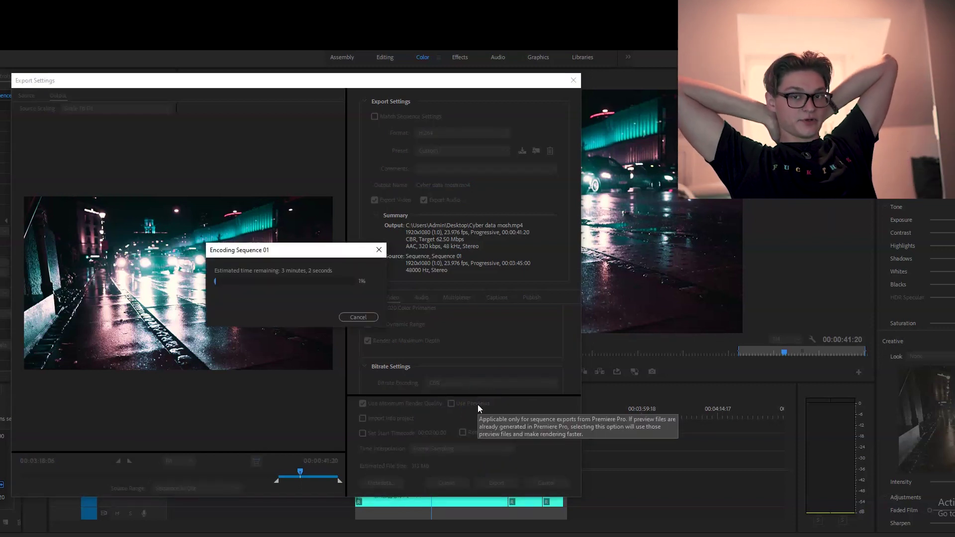
click(707, 261)
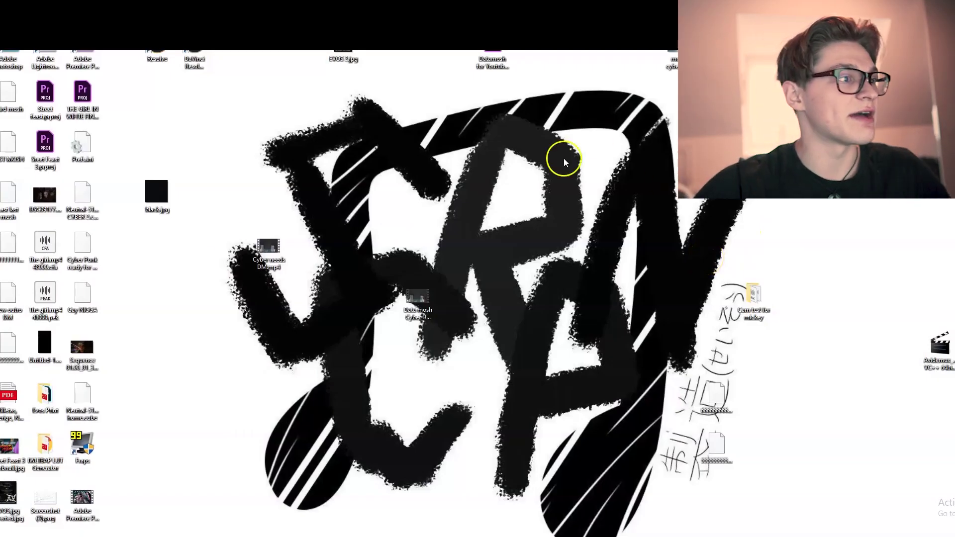
Step: Preview the exported Cyber needs DM.mp4, skipping ahead to the stairwell scene, then close it
double_click(288, 258)
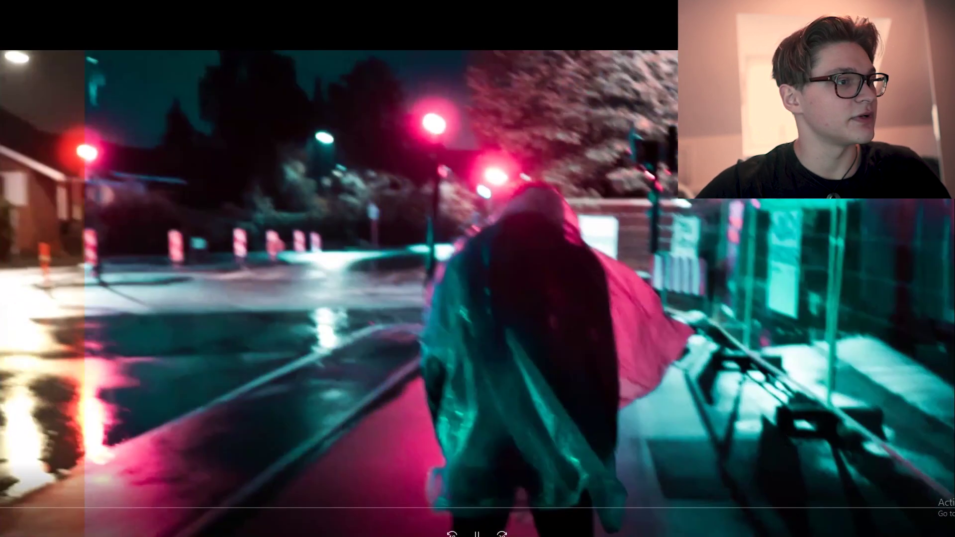
drag(119, 510, 195, 520)
click(673, 77)
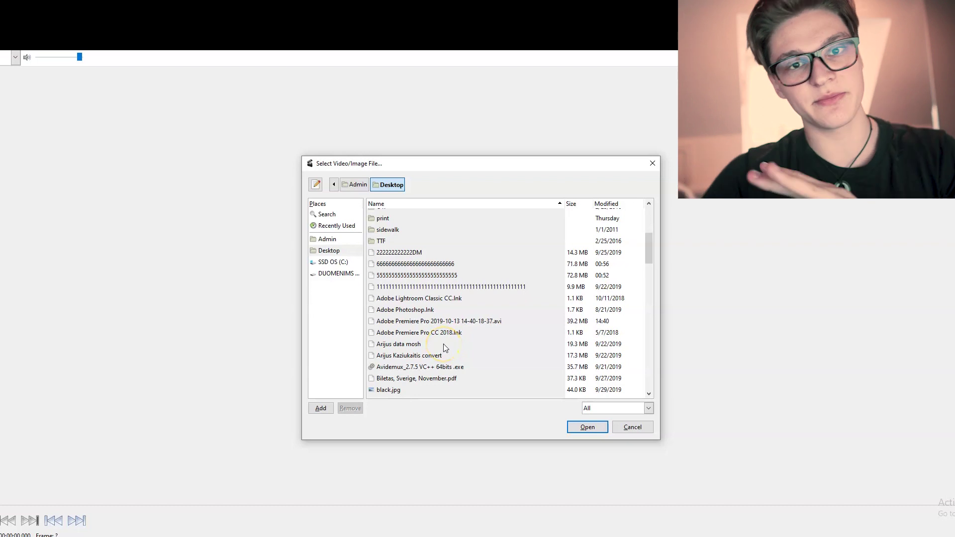
Step: Open Cyber needs DM.mp4 in Avidemux and decline safe mode for the H.264 file
scroll(444, 348, down, 5)
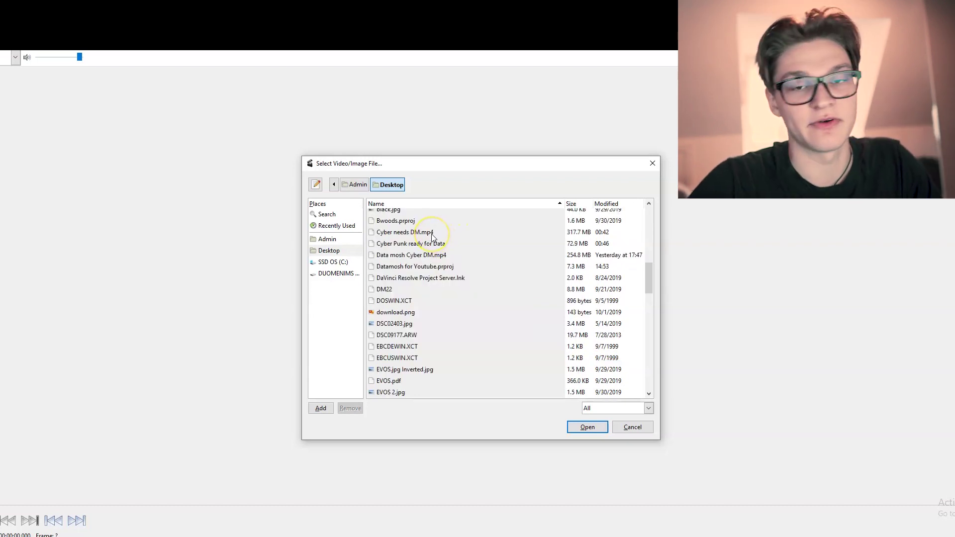
double_click(432, 233)
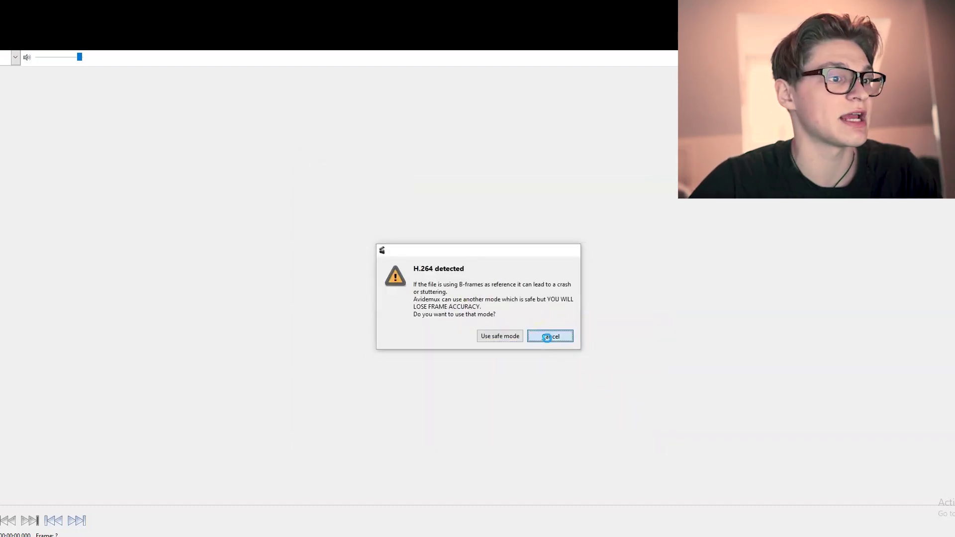
click(547, 338)
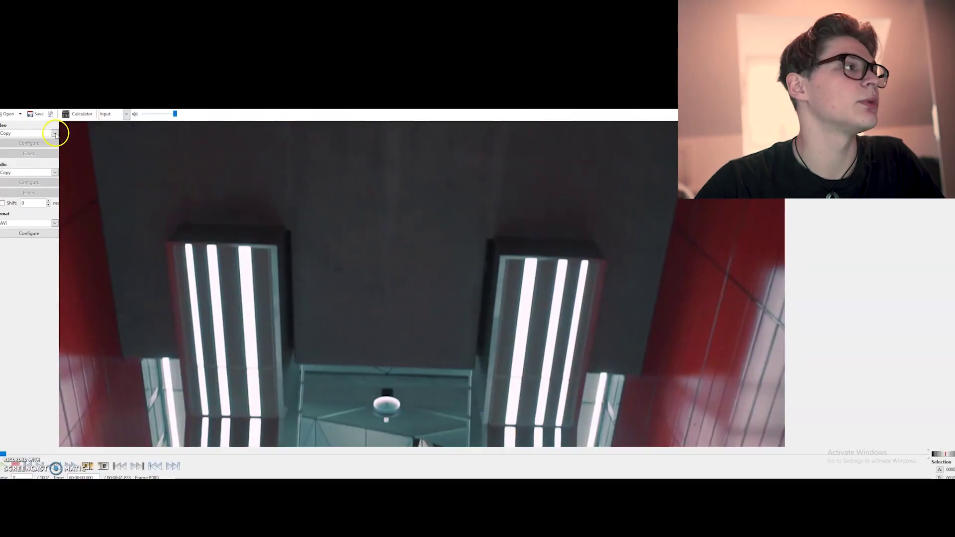
Step: Set video output to MPEG-4 ASP (Xvid) with max I-frame interval 99999, then start an AVI save
click(55, 134)
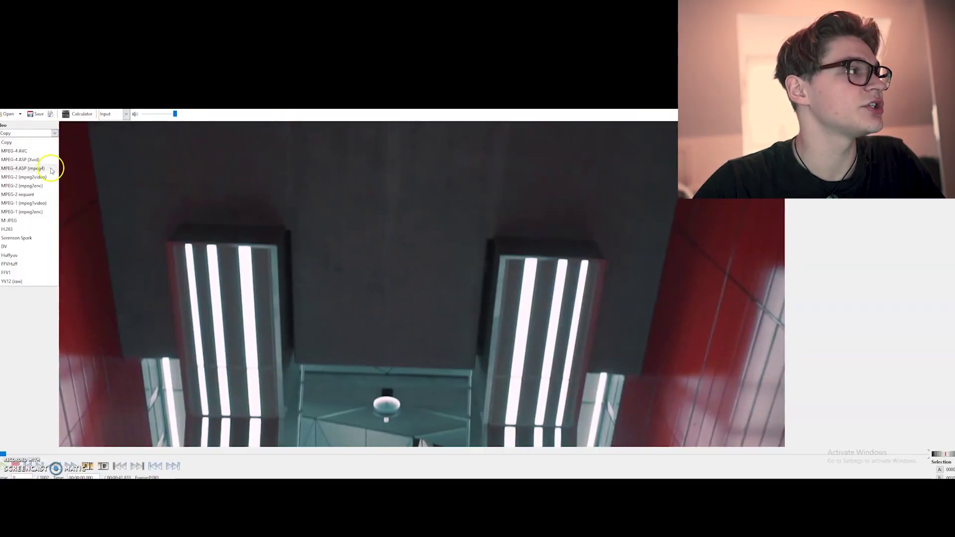
key(Escape)
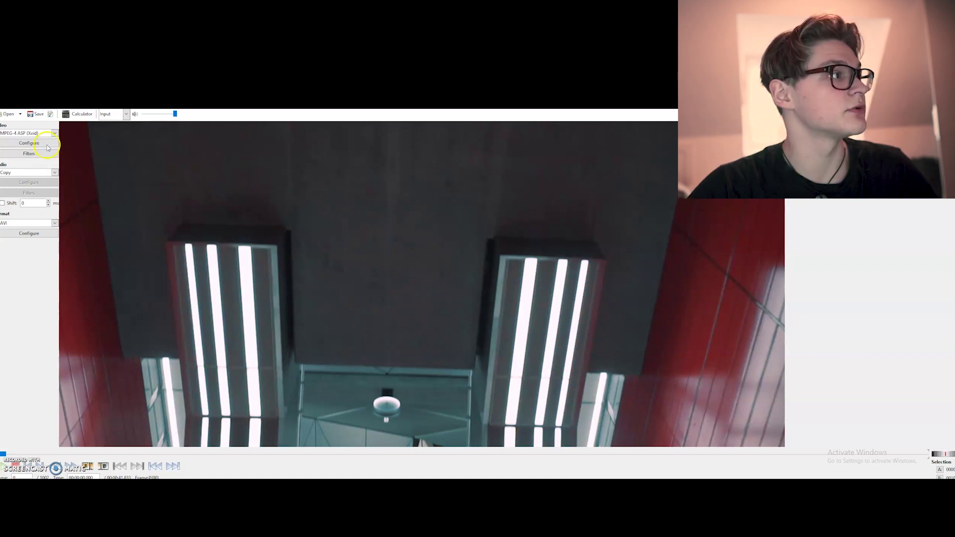
click(48, 148)
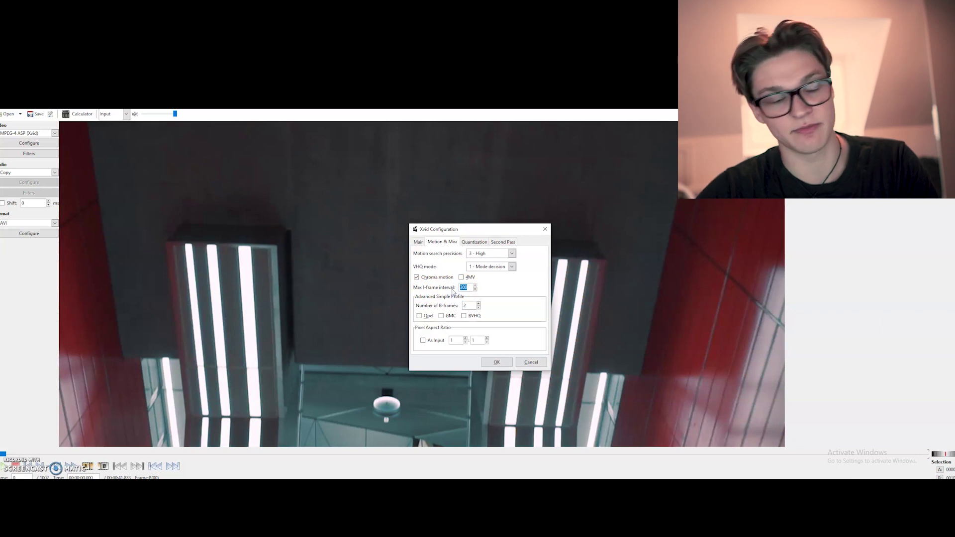
click(493, 366)
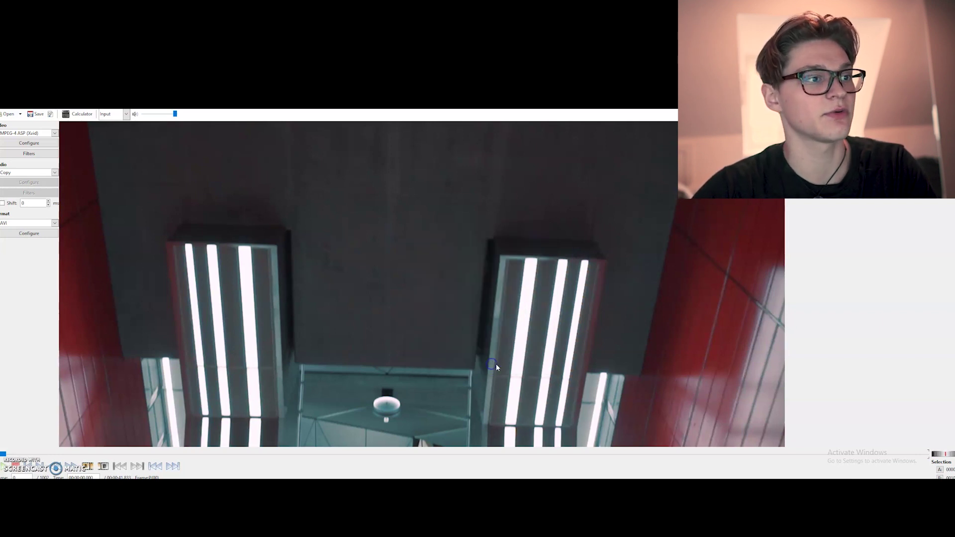
click(38, 115)
Step: Encode the Xvid AVI file, then load the re-encoded clip back into Avidemux
click(499, 322)
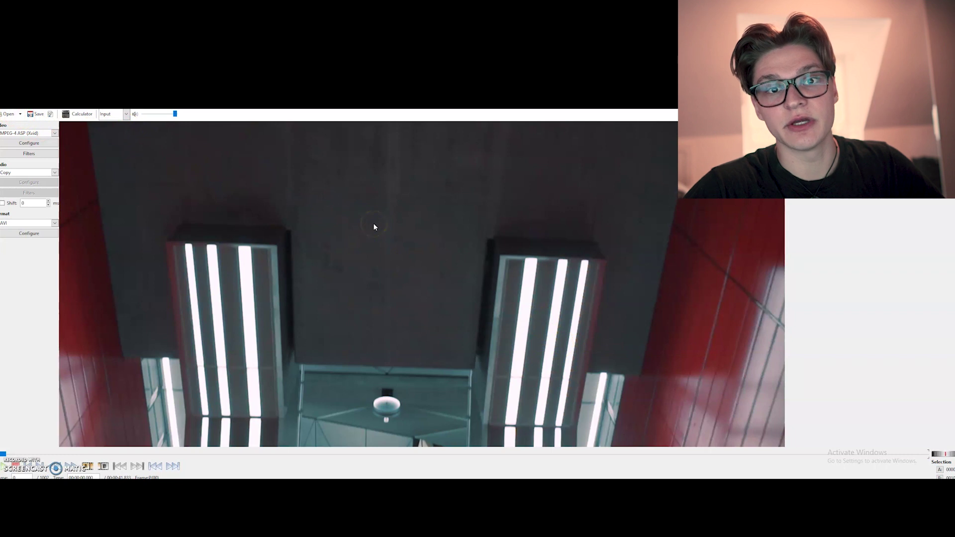
click(12, 115)
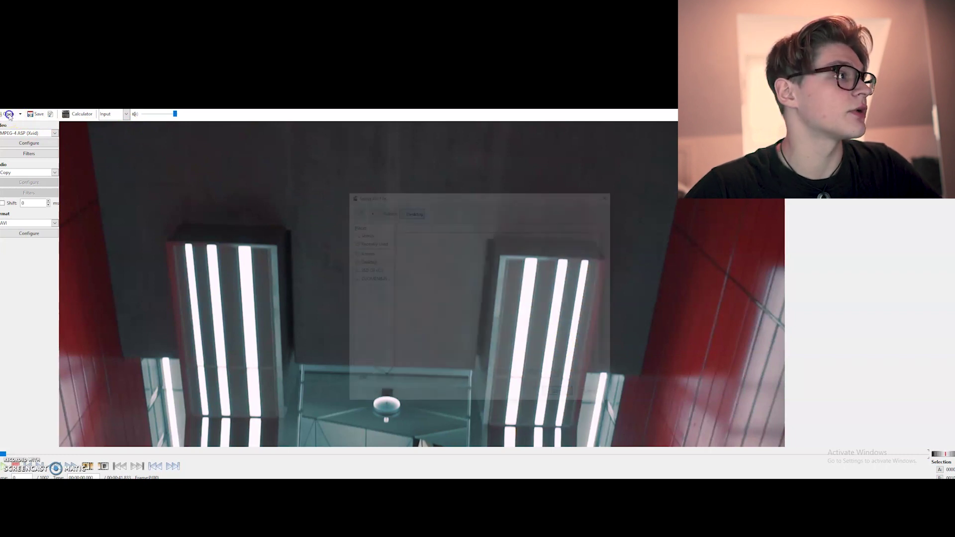
scroll(476, 279, down, 6)
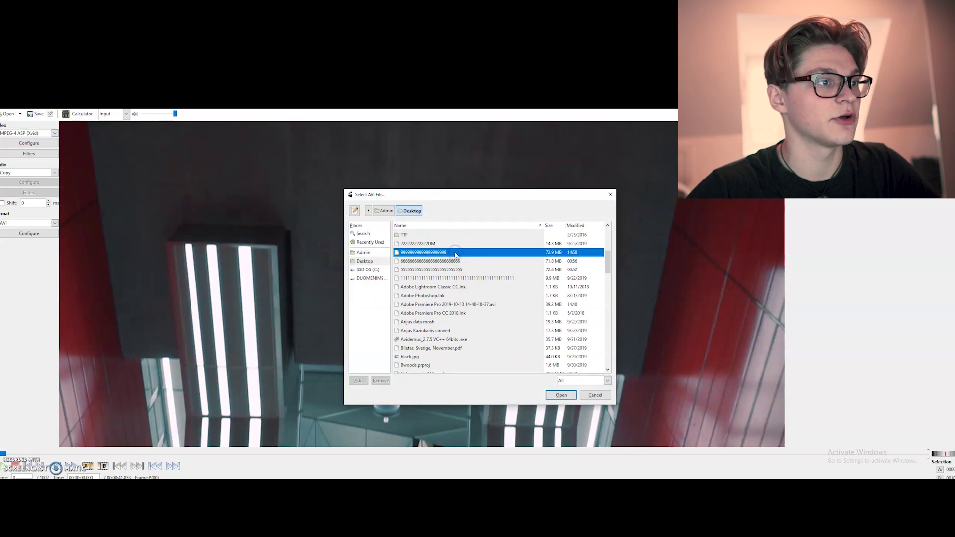
click(568, 399)
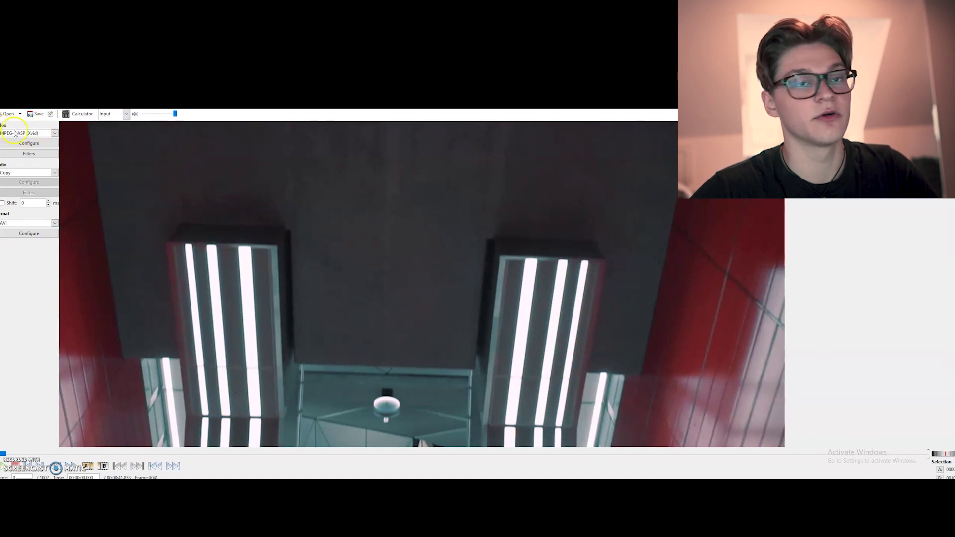
Step: Switch the video output to Copy and maximise the editor window
click(54, 134)
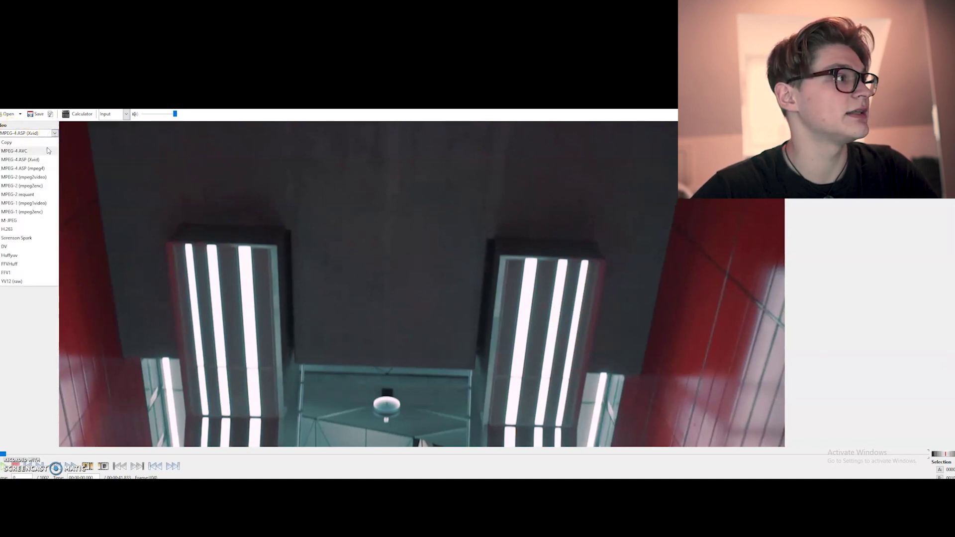
click(49, 150)
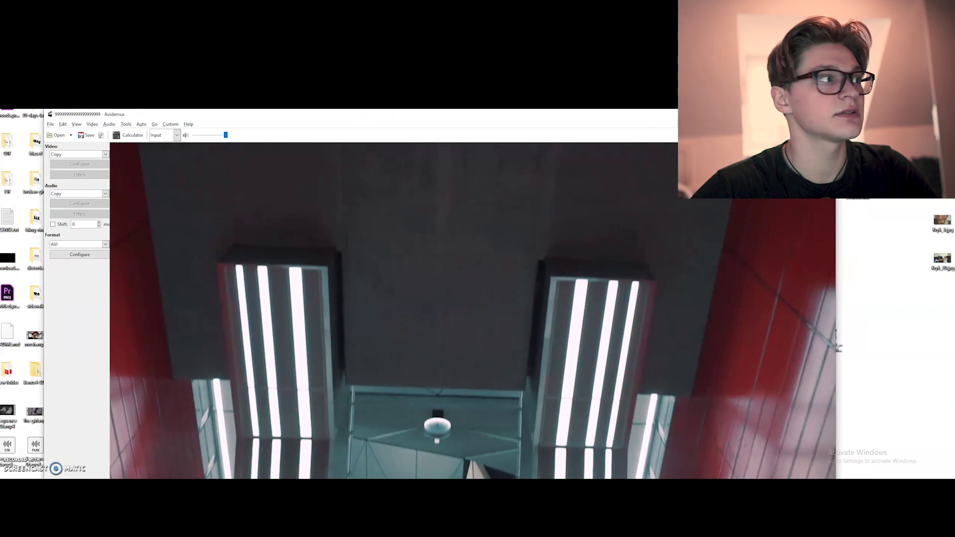
key(super+Up)
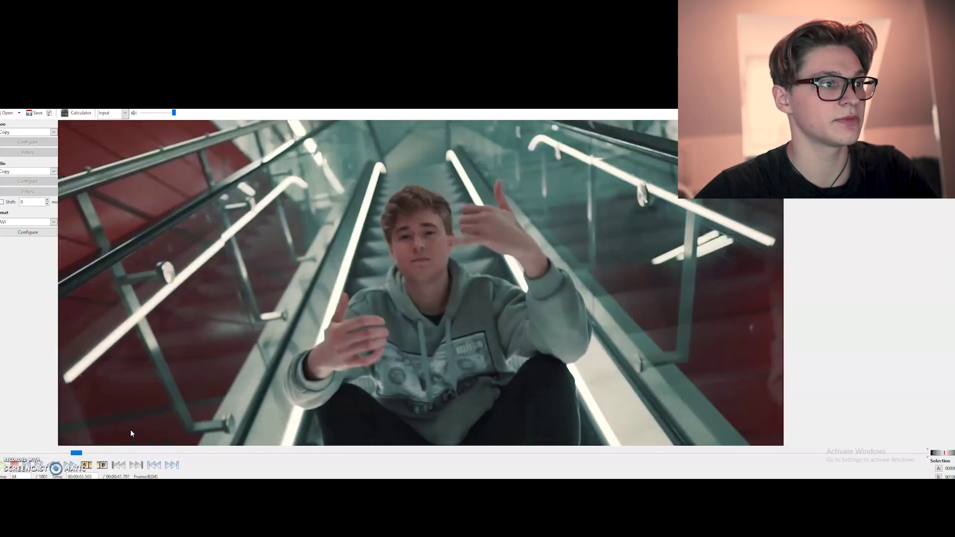
Step: Set marker A on the shot-change keyframe, use the Edit menu, then begin saving the Copy-mode clip
click(86, 465)
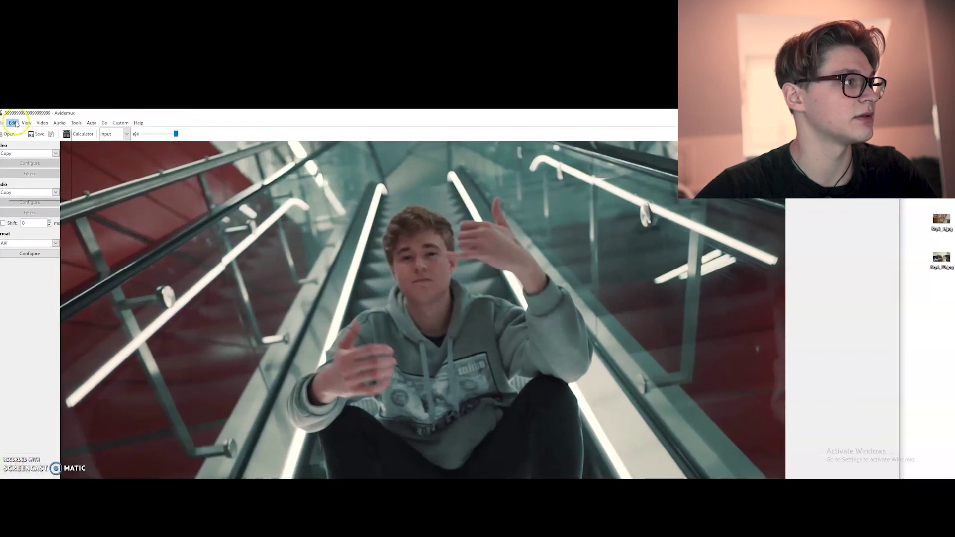
click(14, 123)
click(14, 123)
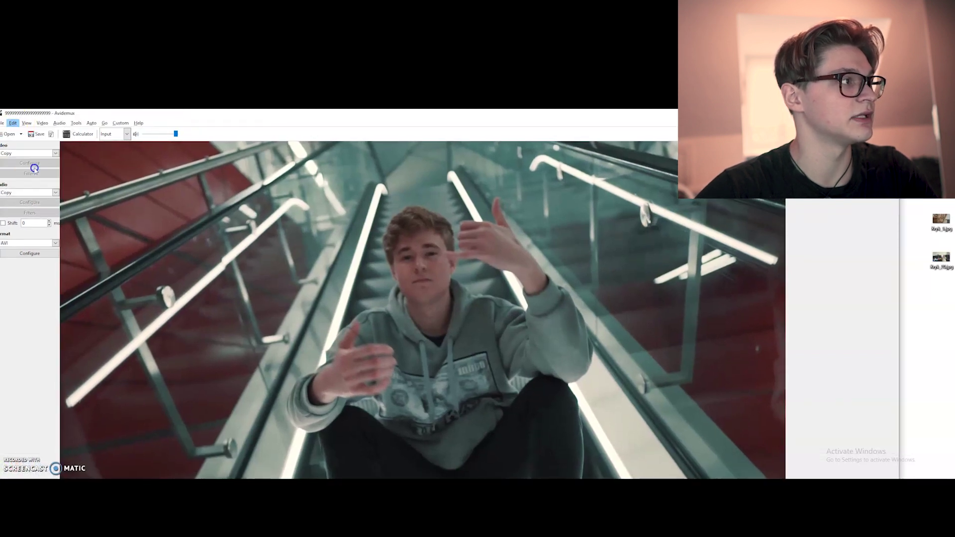
key(super+Up)
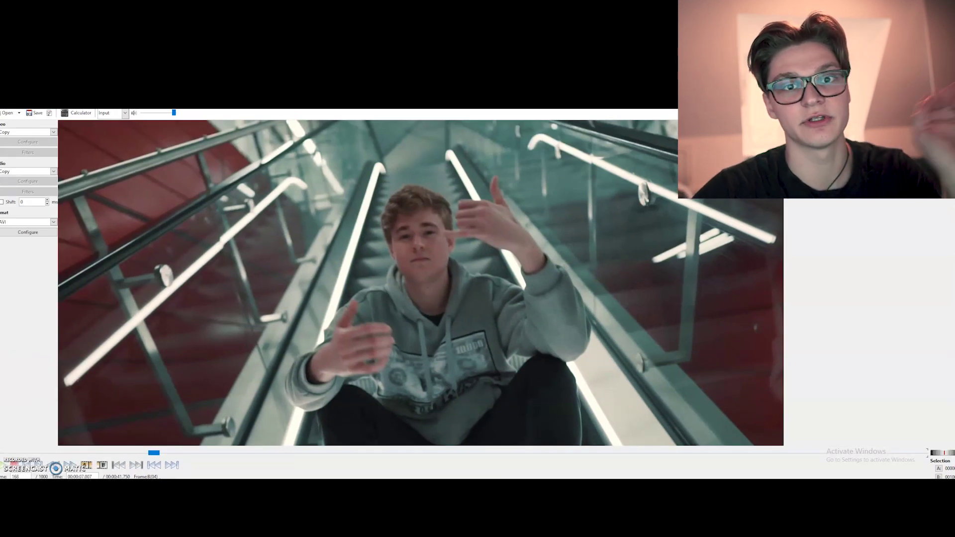
click(33, 116)
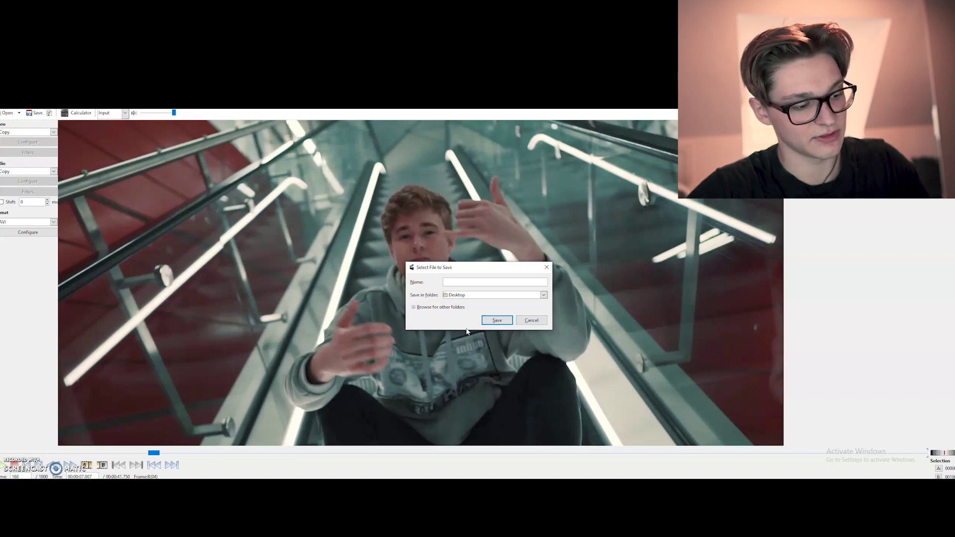
Step: Save the edited datamosh clip to the Desktop folder
click(495, 320)
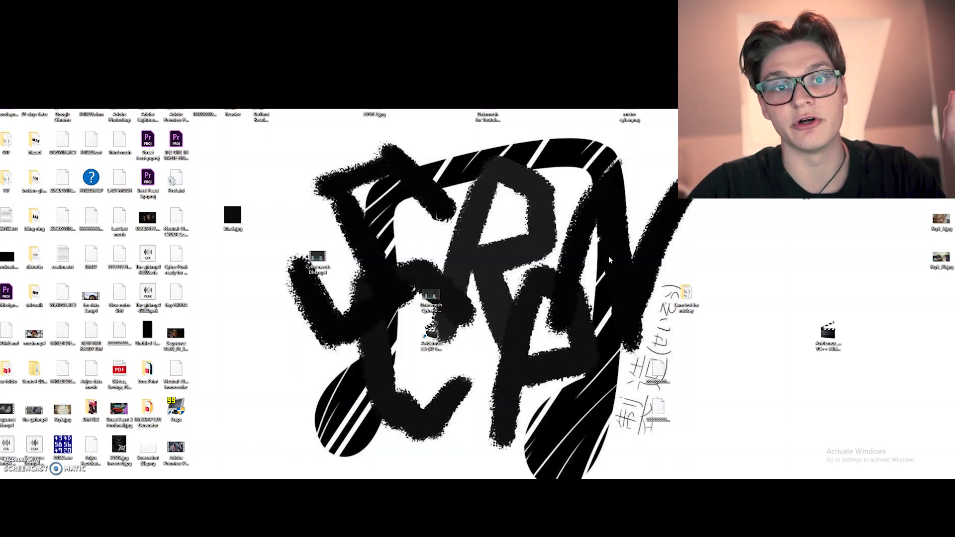
Step: Play the saved clip in VLC media player to watch the smeared datamosh transitions, then close VLC
click(730, 304)
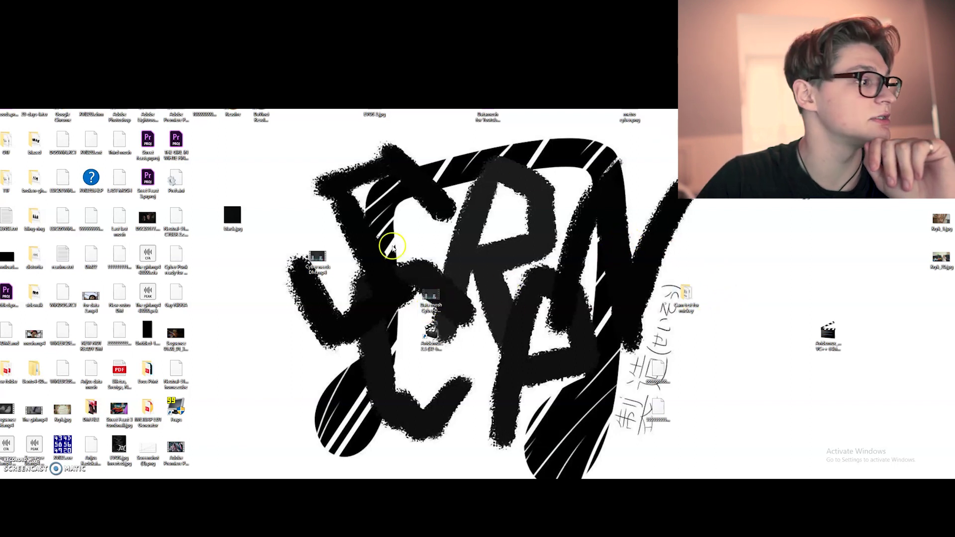
double_click(147, 331)
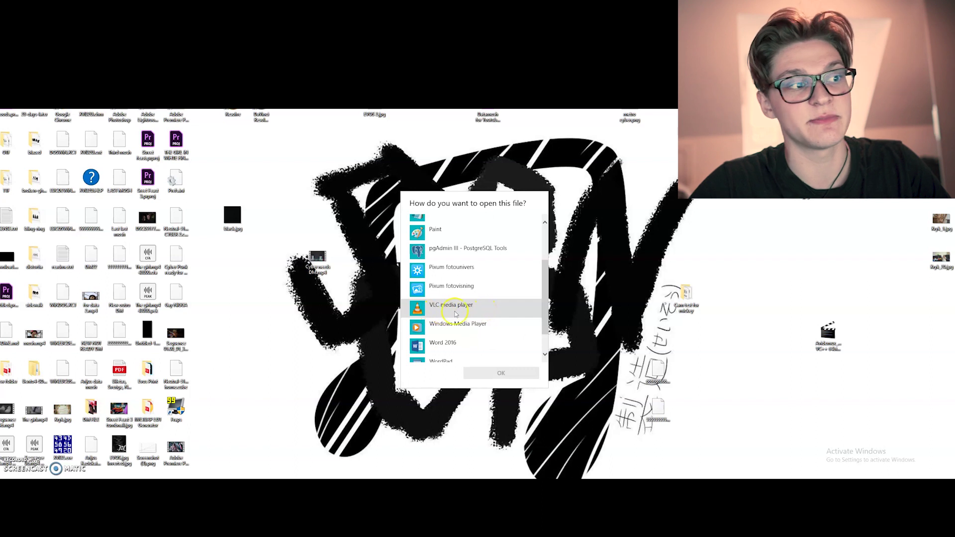
click(468, 311)
click(503, 373)
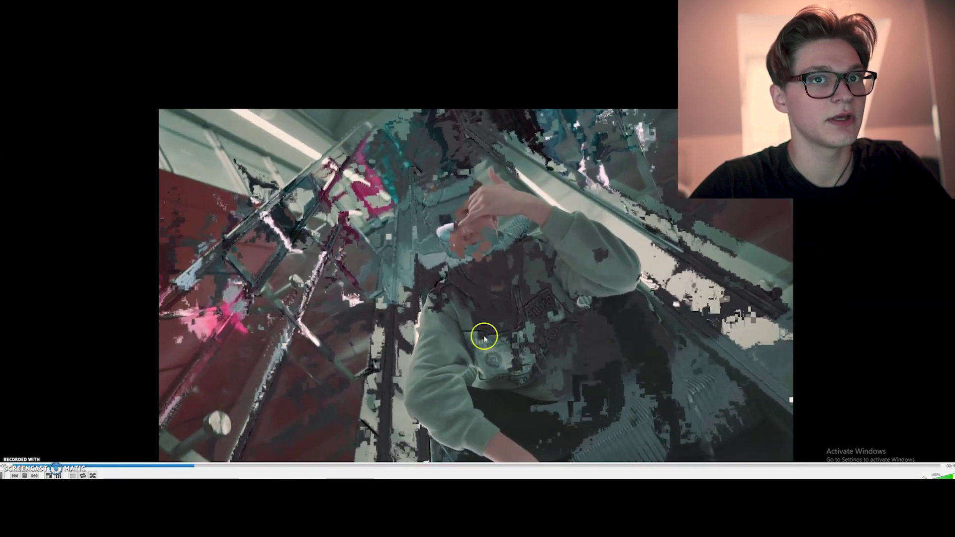
key(alt+F4)
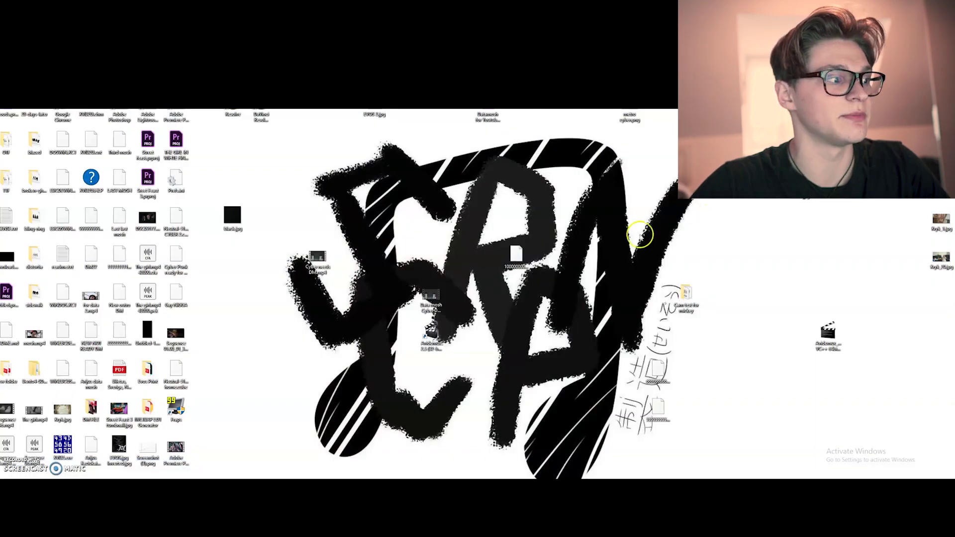
Step: Reopen the Datamosh for Youtube project in Premiere Pro from the desktop
click(487, 119)
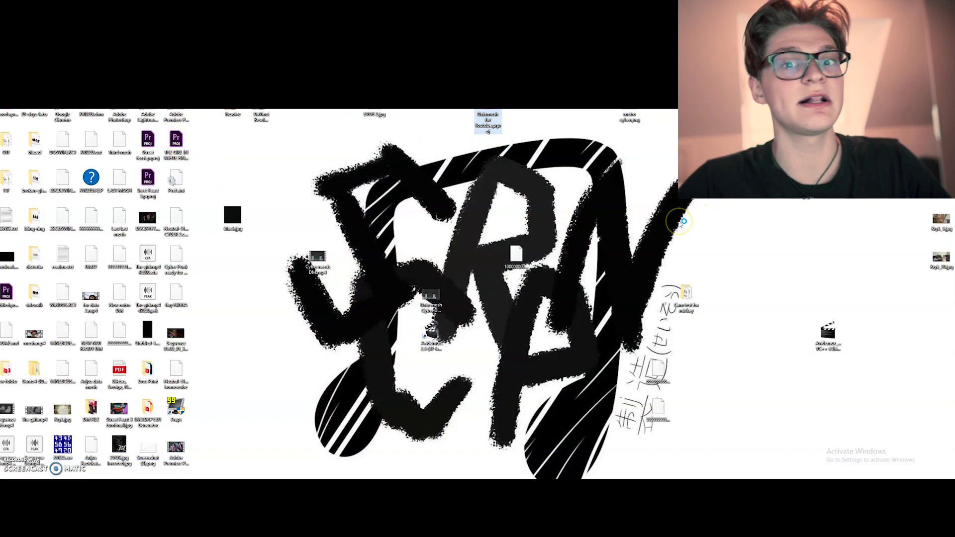